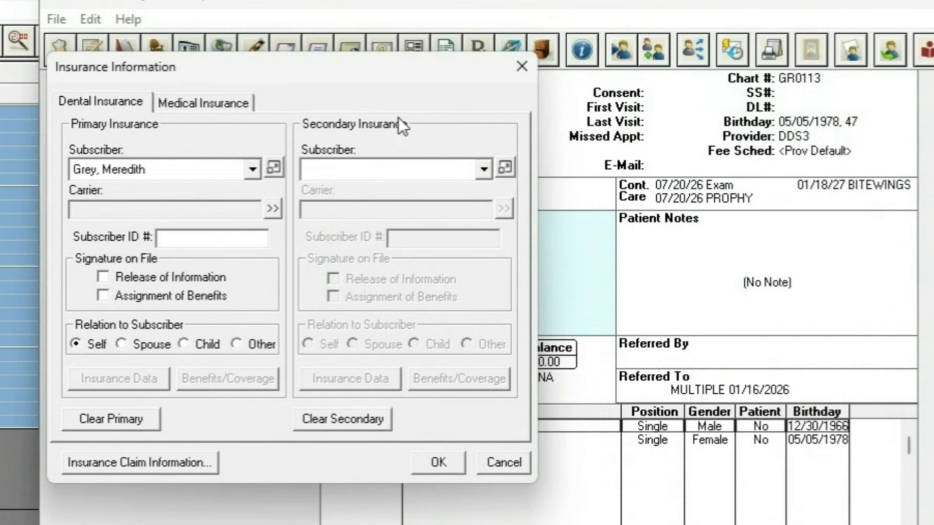
Review the medical insurance page and the dental primary subscriber's coverage options, including the existing family plans
click(187, 103)
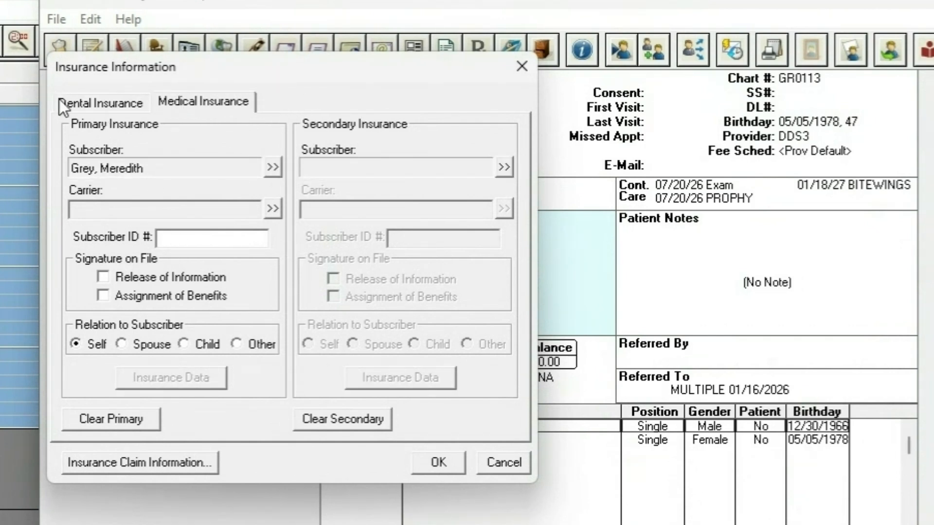
click(88, 104)
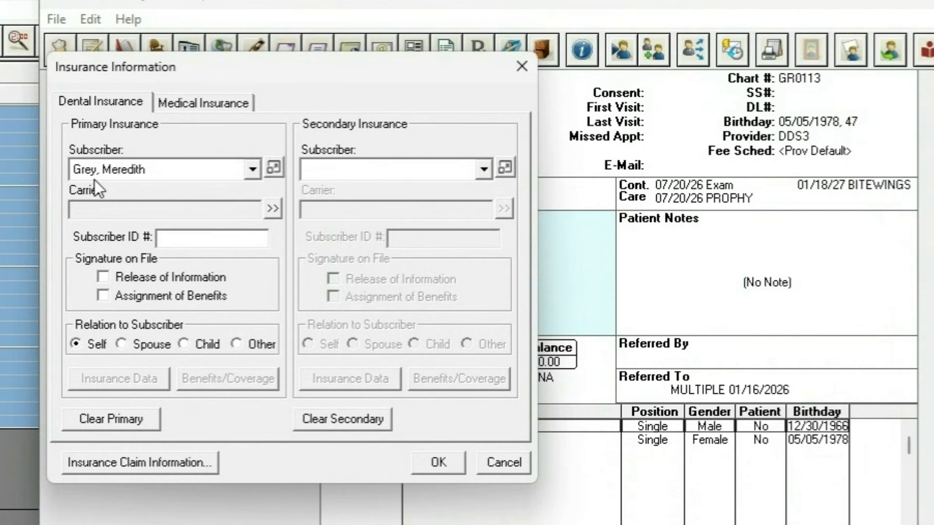
click(252, 170)
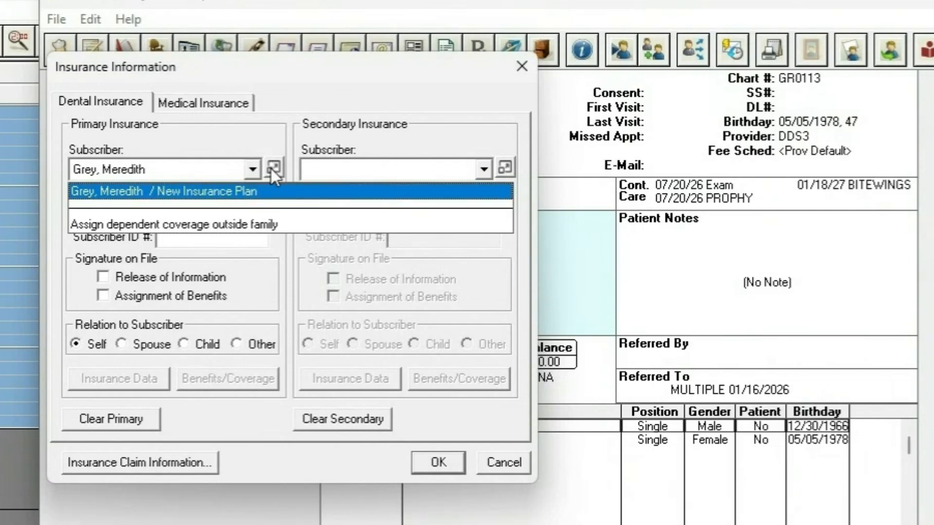
click(231, 168)
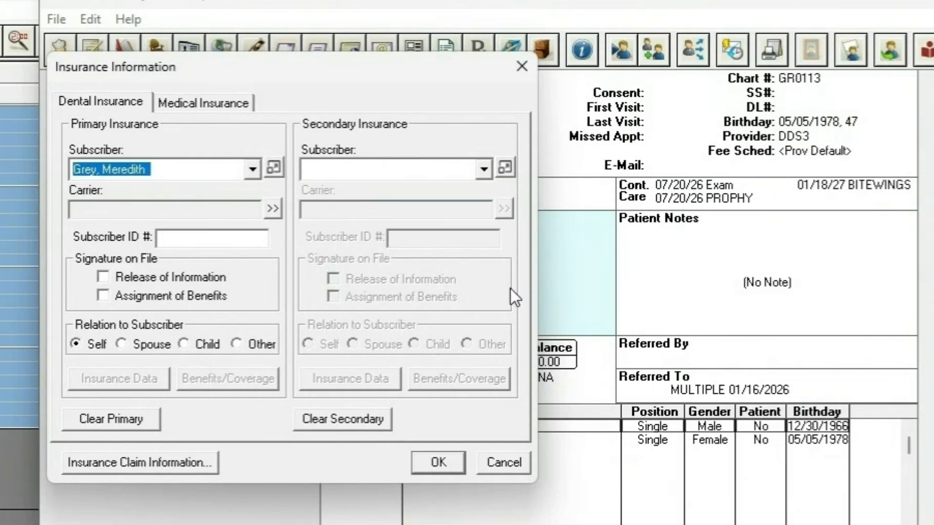
click(273, 168)
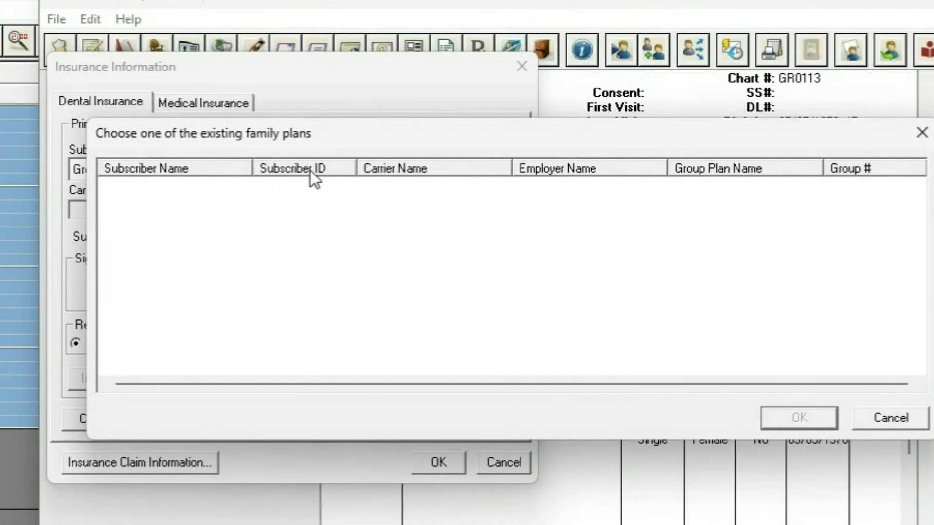
click(904, 417)
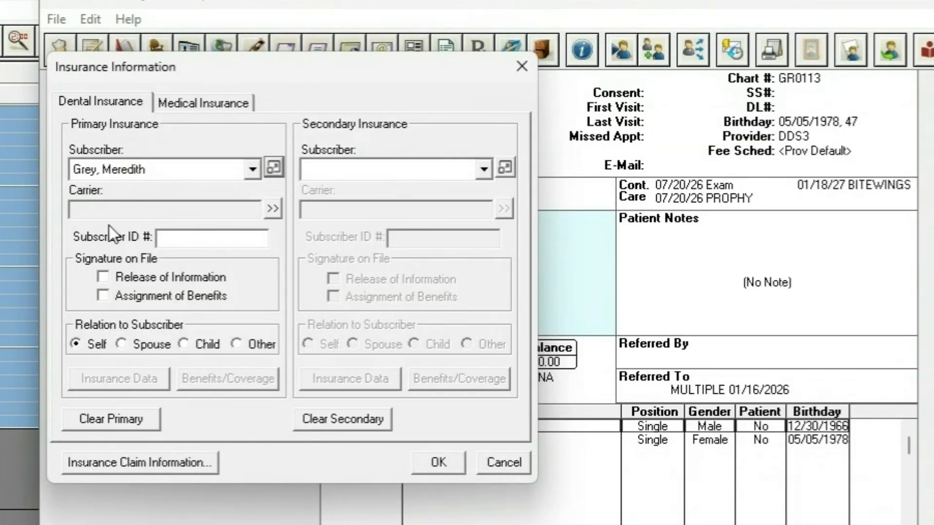
Search dental plans by group number 44 and assign the United Health Care plan UHC AARP as primary insurance
click(269, 210)
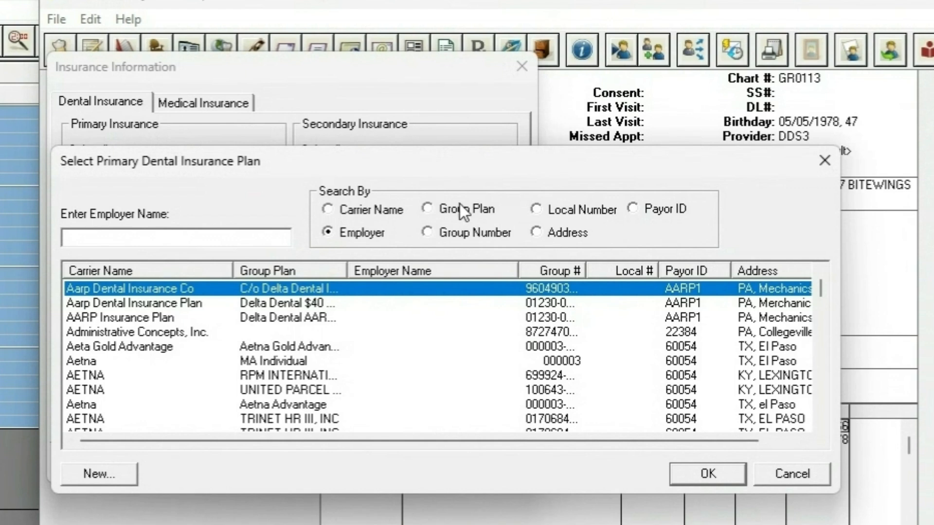
click(445, 234)
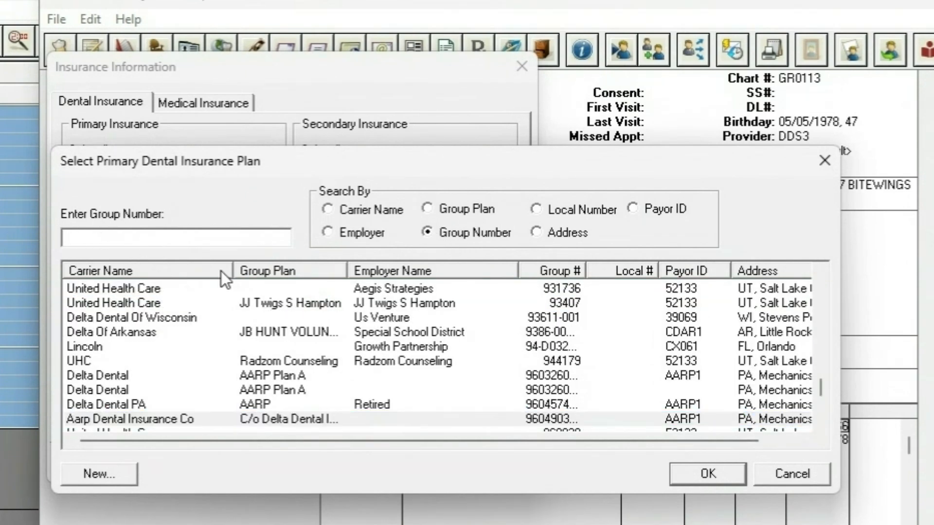
text(44)
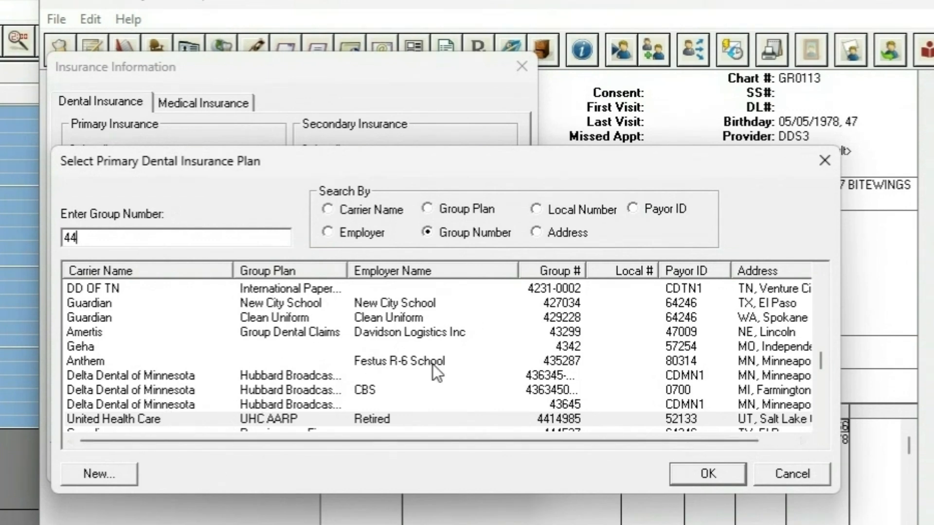
click(333, 418)
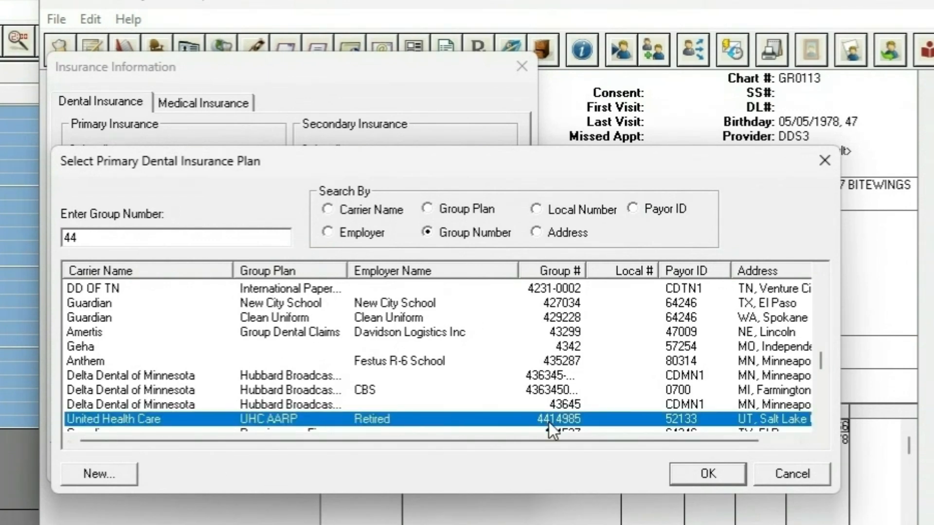
click(705, 479)
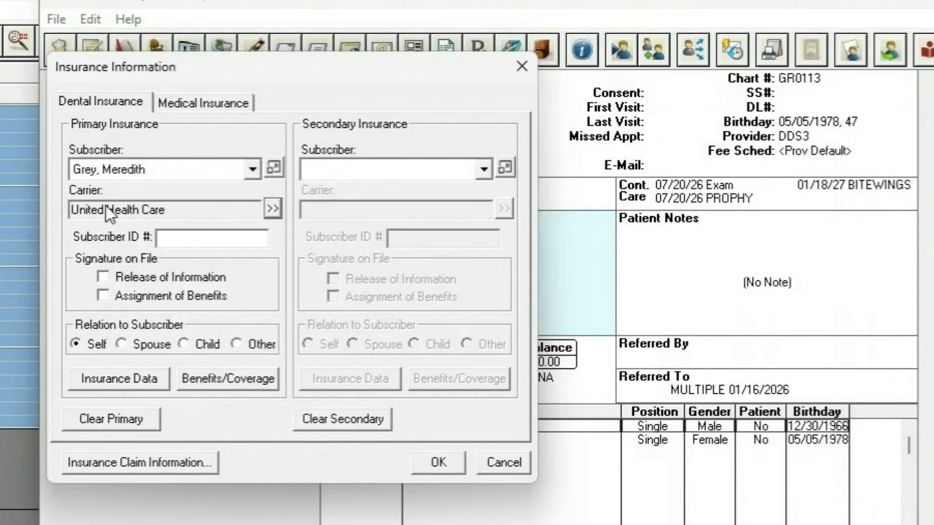
Start a new dental insurance plan from the primary carrier's plan selection and visit its group plan and group number fields
click(272, 208)
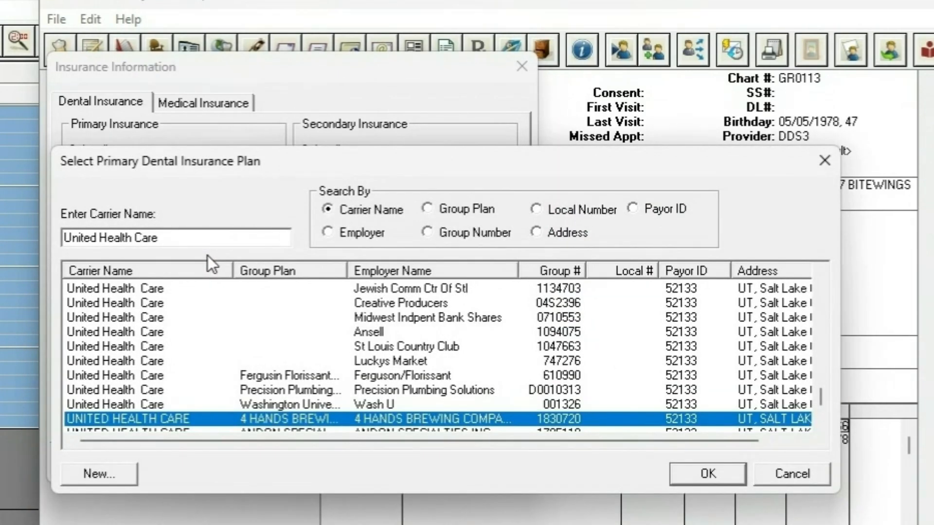
click(102, 474)
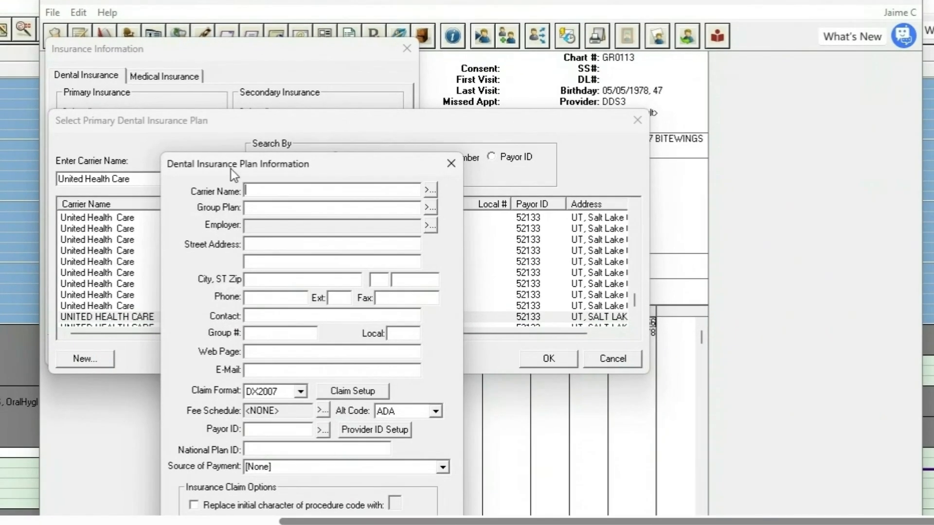
drag(231, 169, 238, 45)
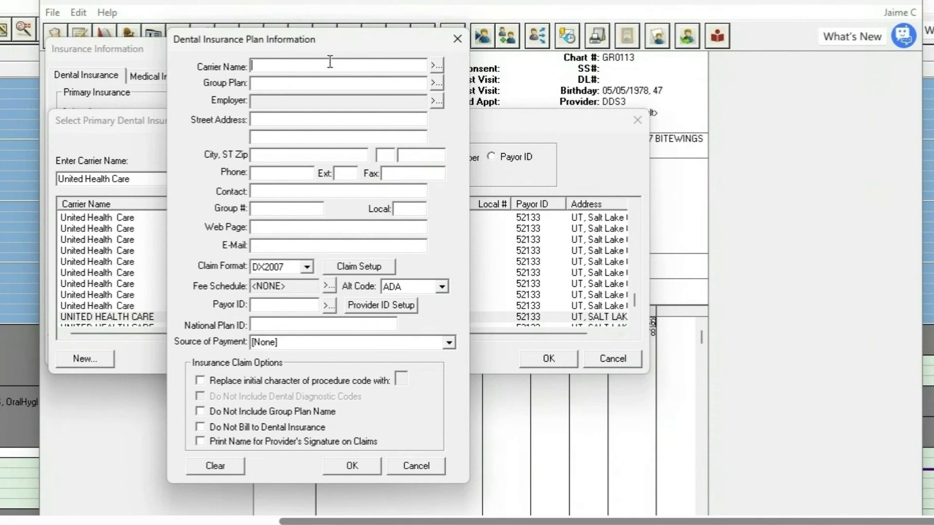
click(275, 86)
click(259, 207)
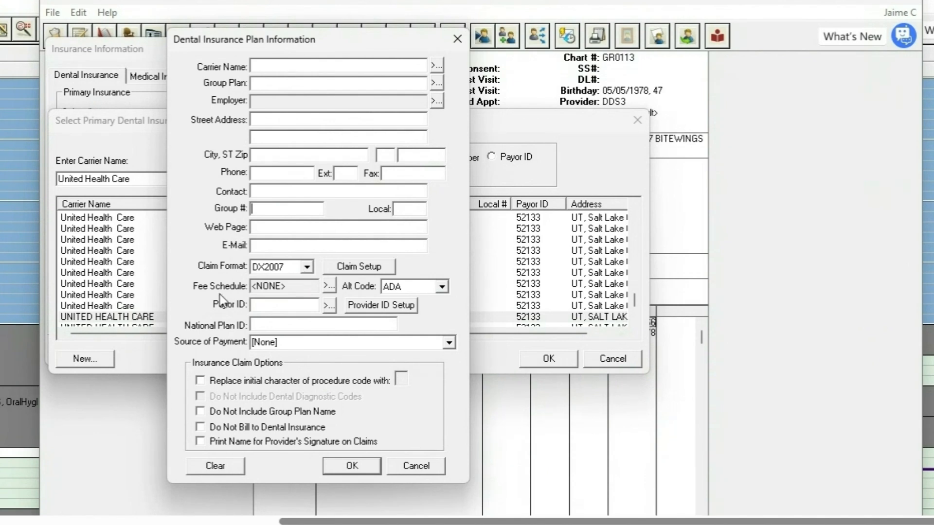
Review the new plan's claim setup options and close them without changes
click(355, 266)
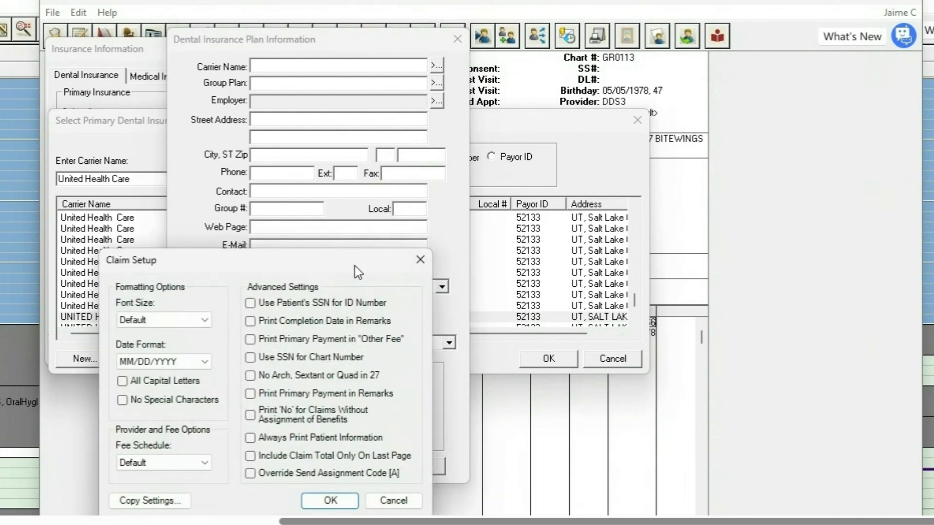
drag(348, 265, 399, 137)
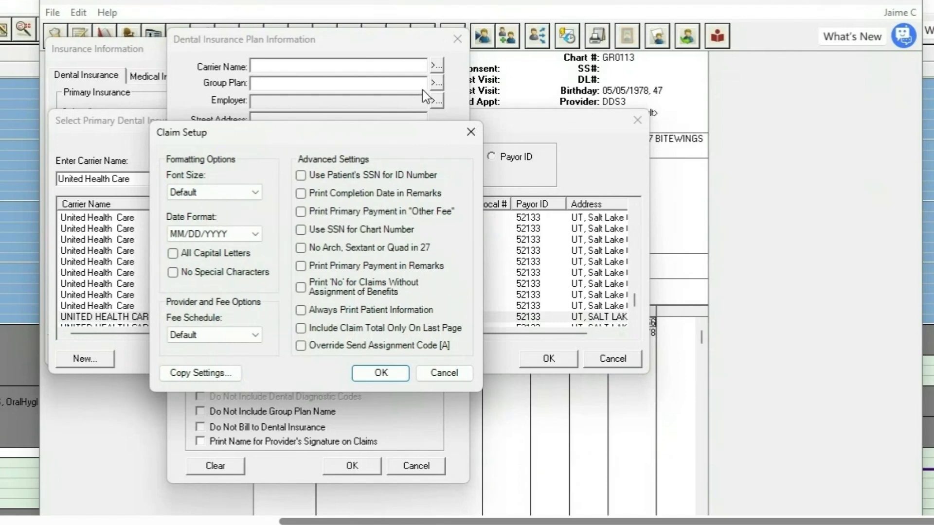
click(470, 132)
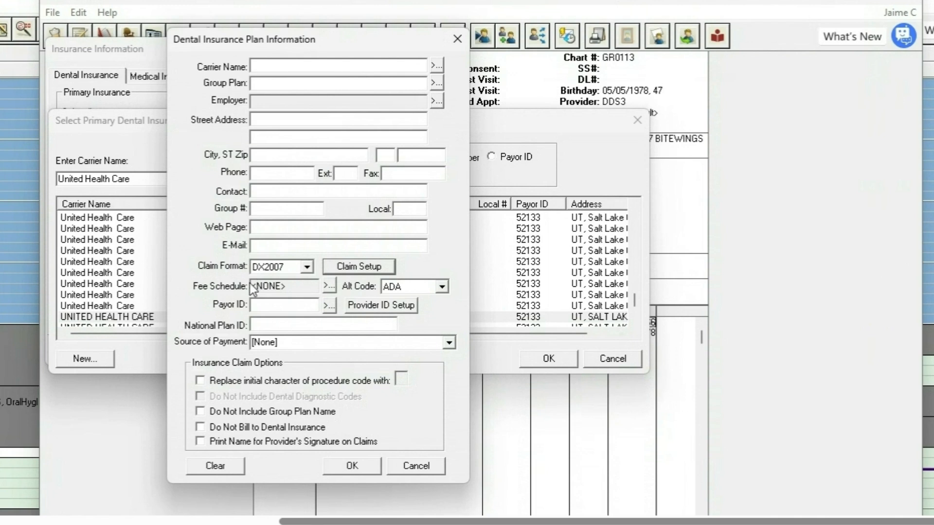
Explore the MASTER and Delta fee schedules, keep <NONE> for the new plan, and view the payor list without choosing one
click(328, 286)
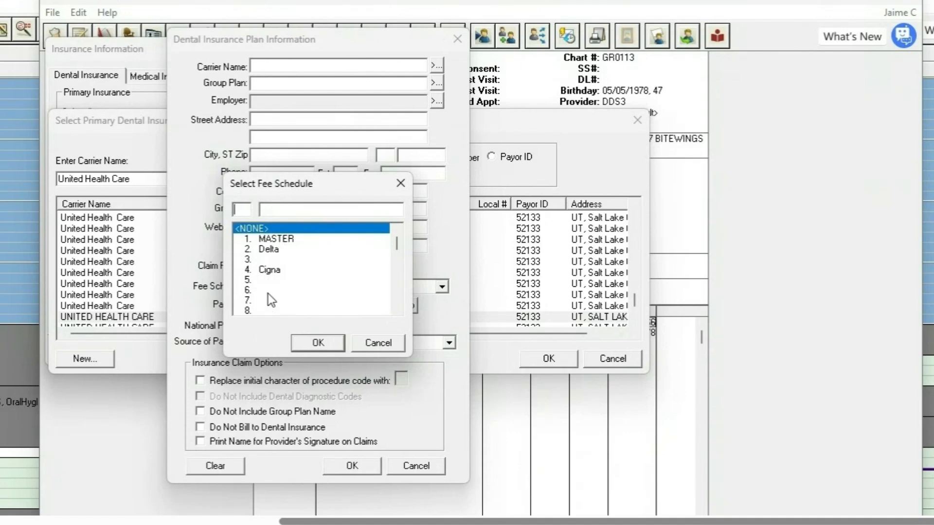
click(254, 240)
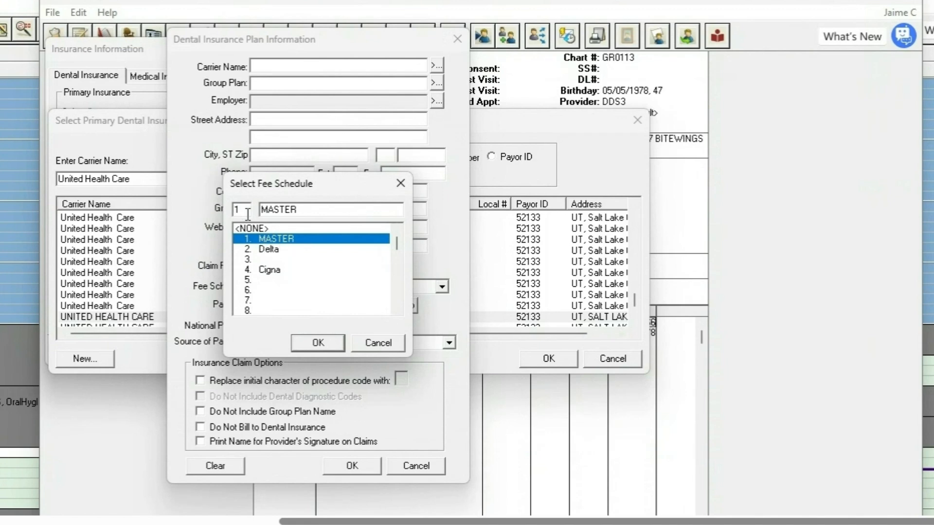
click(259, 230)
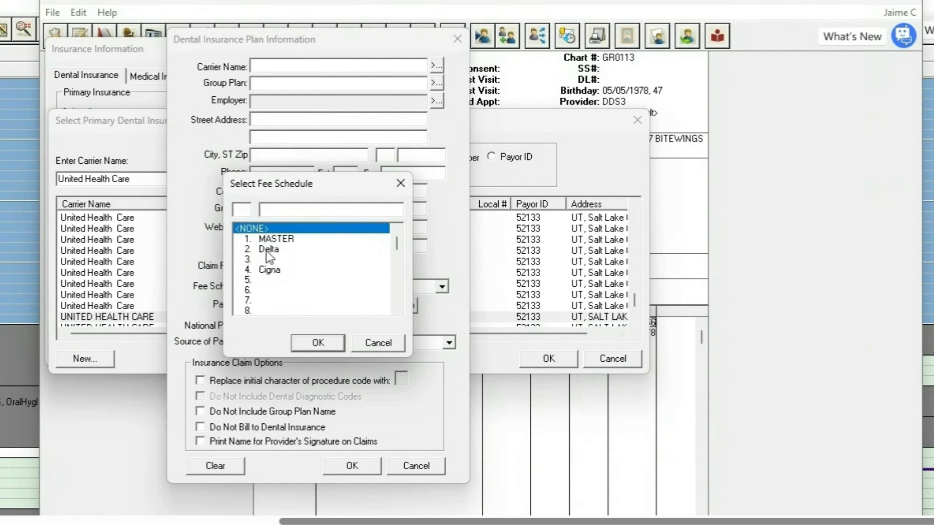
click(281, 252)
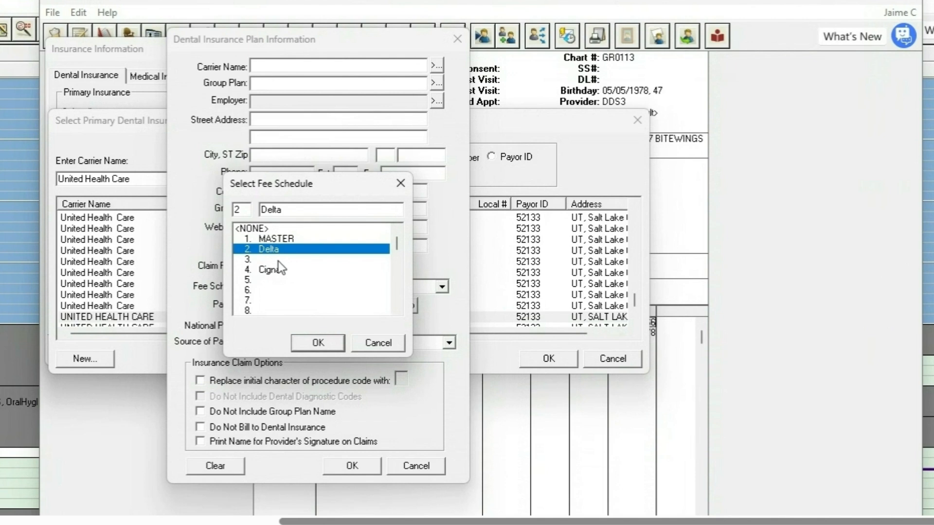
click(261, 229)
key(Return)
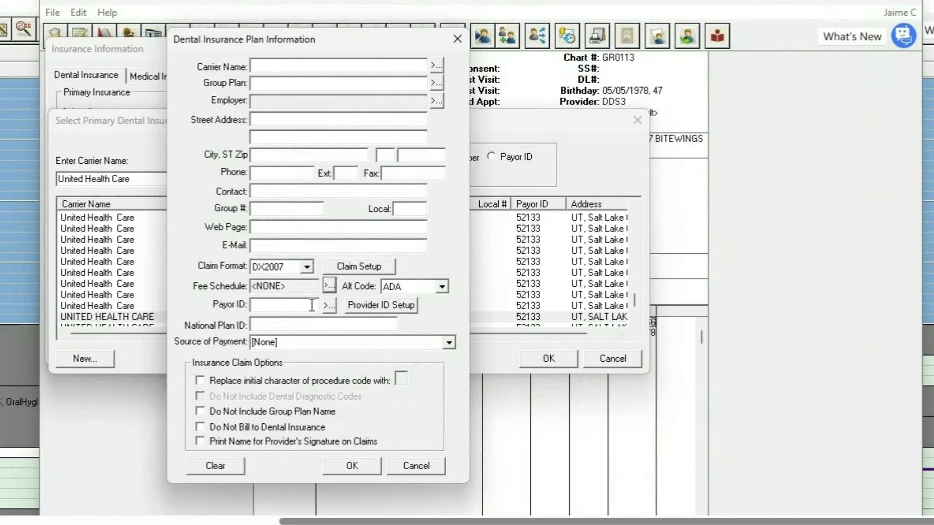
click(329, 306)
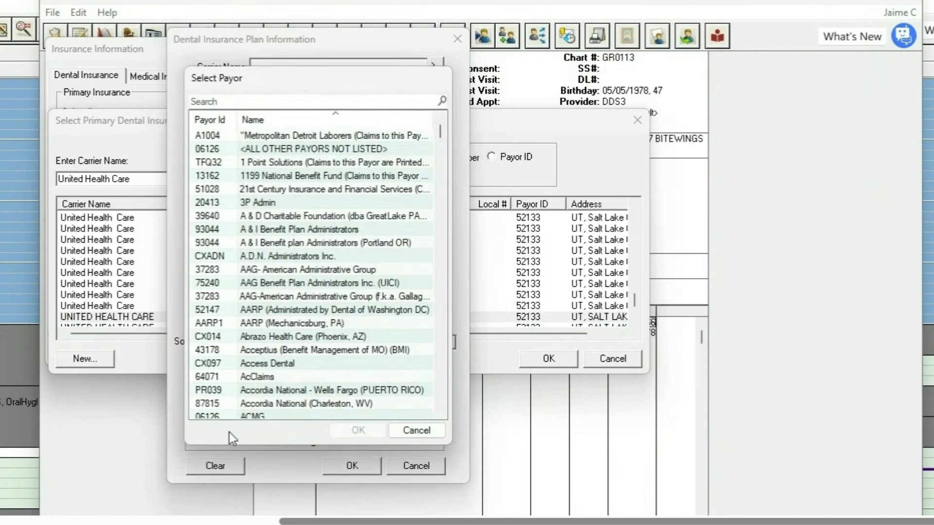
click(417, 428)
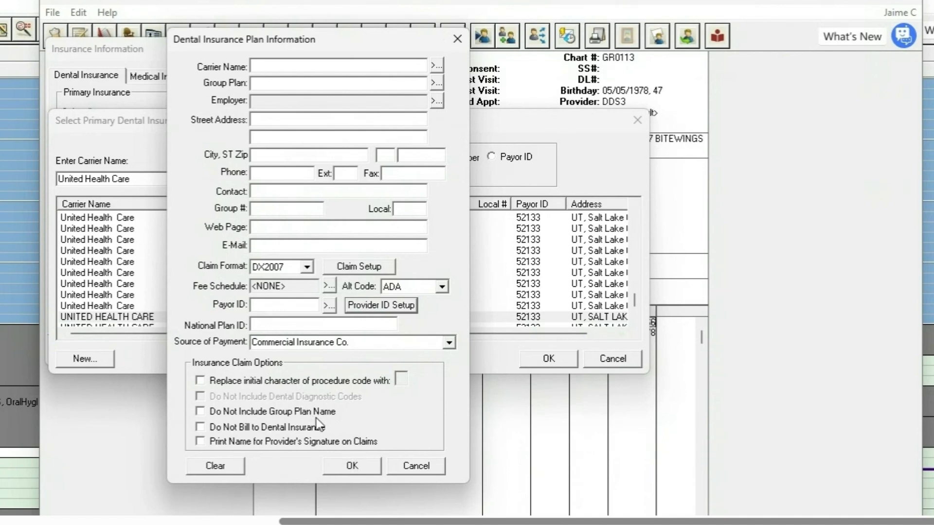
Discard the new plan in favour of the existing 4 HANDS BREWING COMPANY plan, and save with Release of Information and Assignment of Benefits on file
click(416, 465)
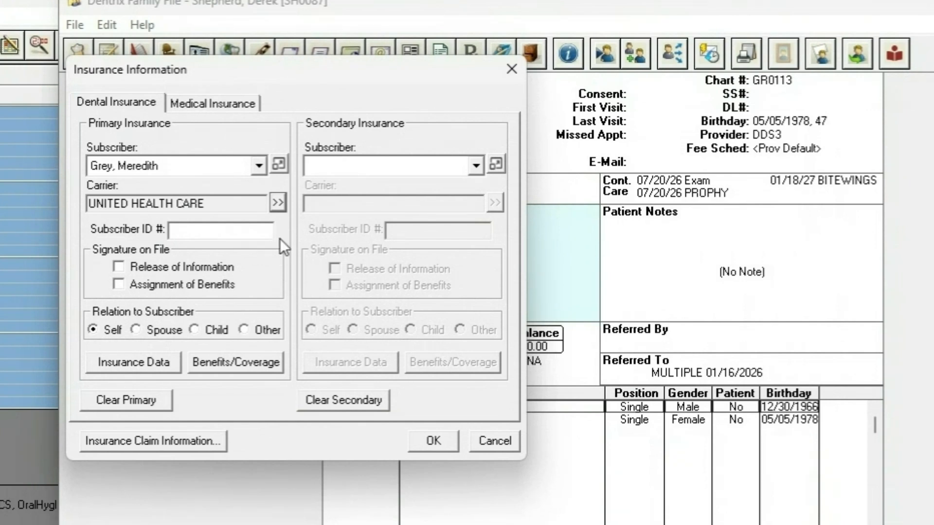
click(196, 236)
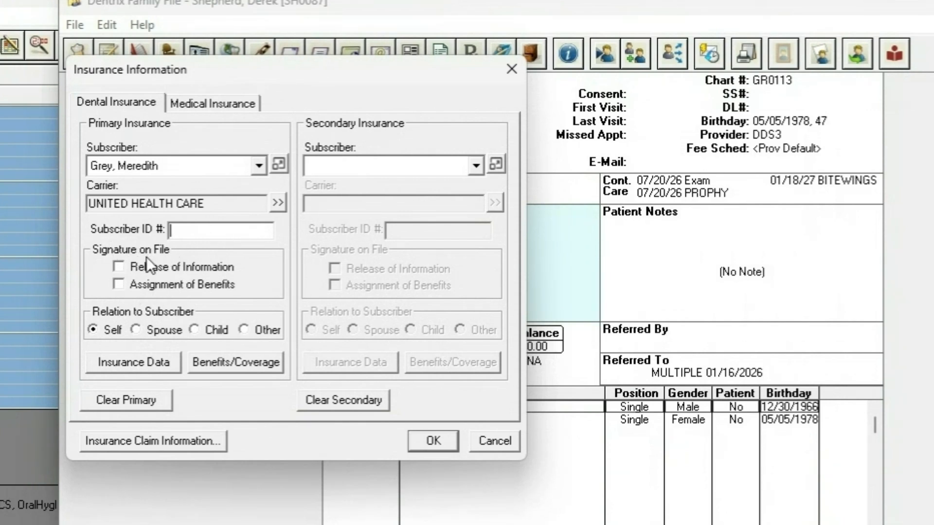
click(129, 267)
click(151, 286)
click(151, 286)
click(433, 441)
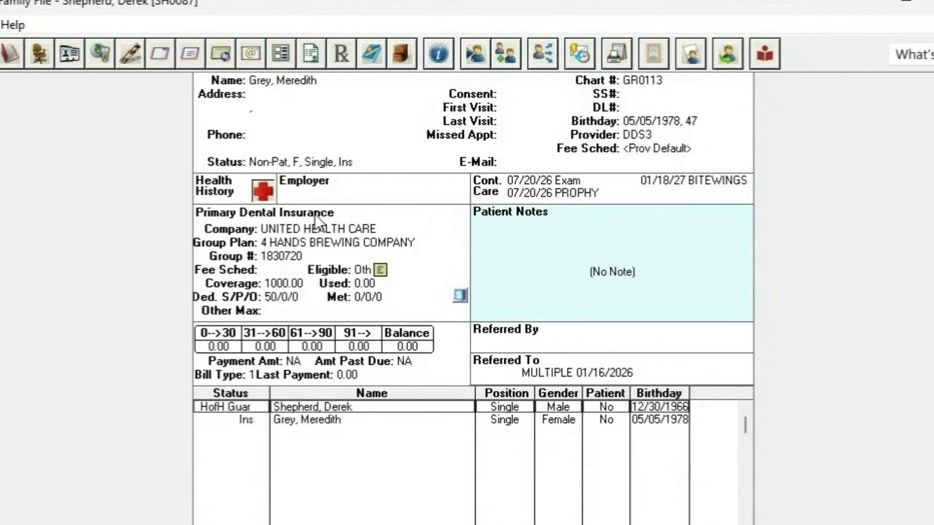
Reopen the primary dental insurance and review its plan data, including carrier, employer, claim format and payor details
double_click(301, 242)
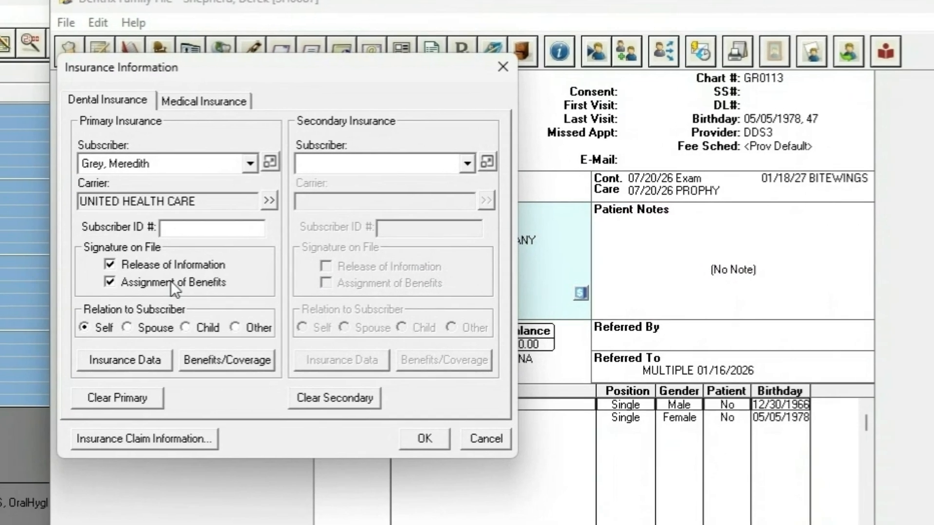
click(144, 358)
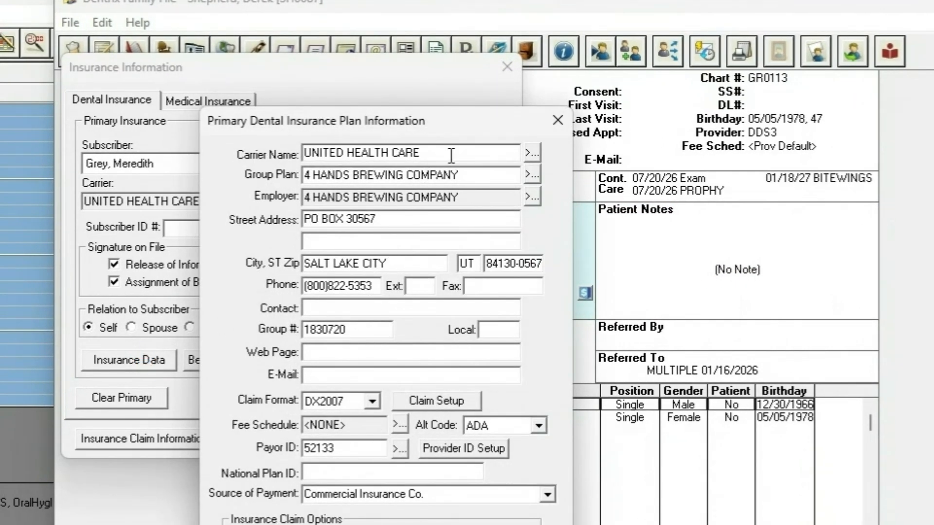
click(560, 121)
Review the primary plan's benefits and coverage, including its deductibles and maximums and its coverage table
click(215, 363)
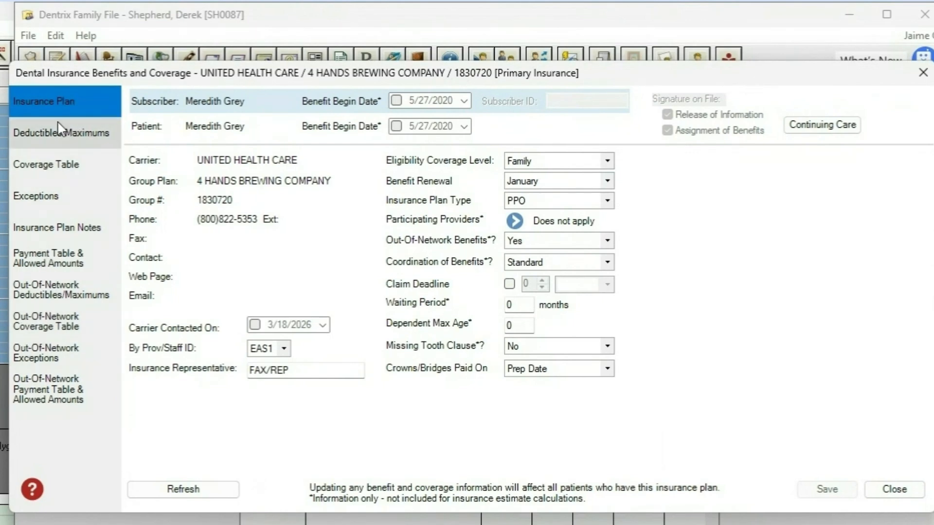
click(76, 141)
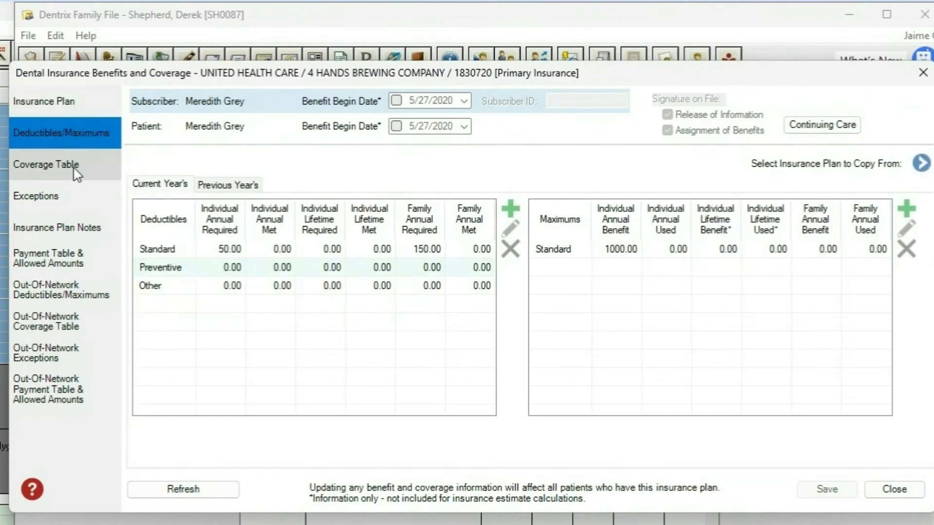
click(74, 173)
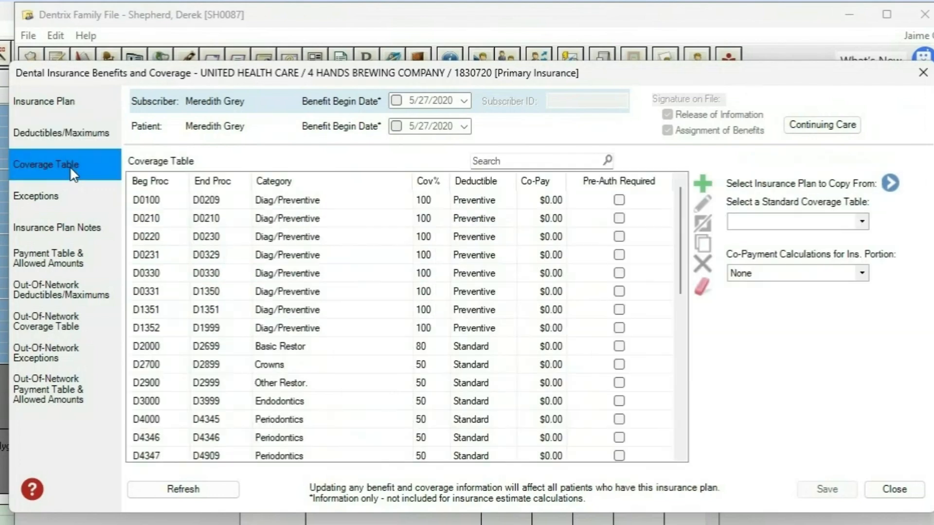
click(77, 228)
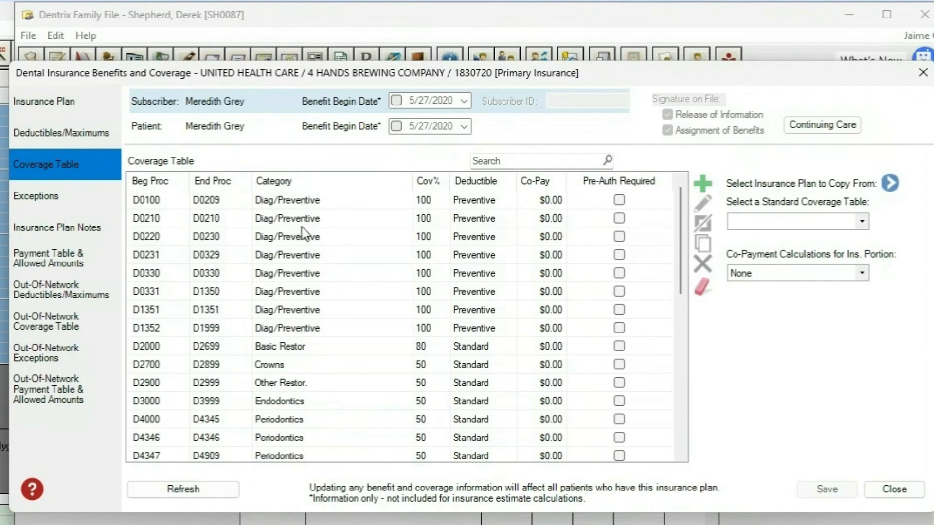
Open the coverage percentage of the Basic Restor range D2000 to D2699 for editing in the coverage table
click(421, 349)
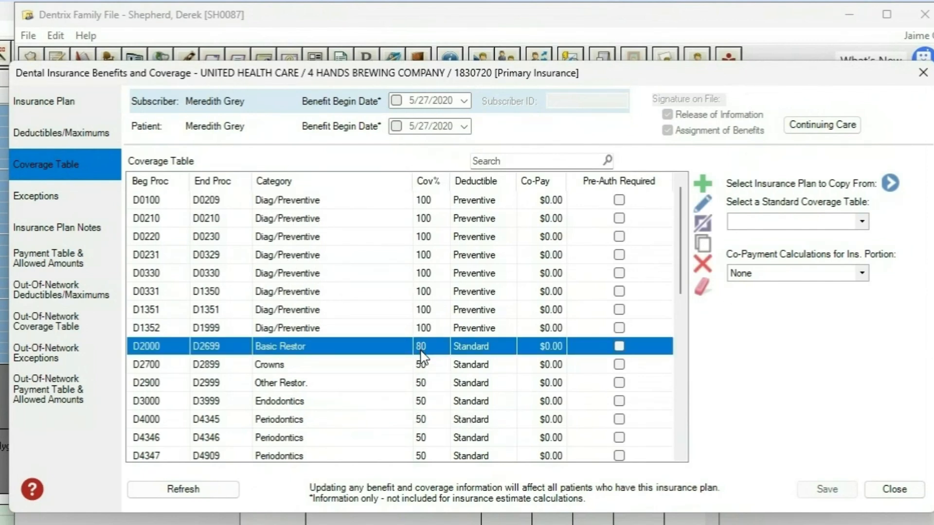
click(421, 350)
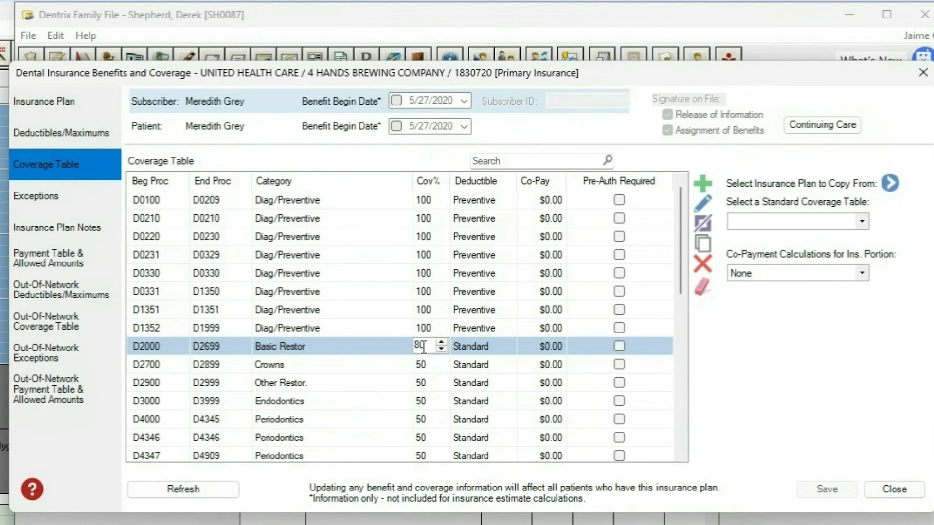